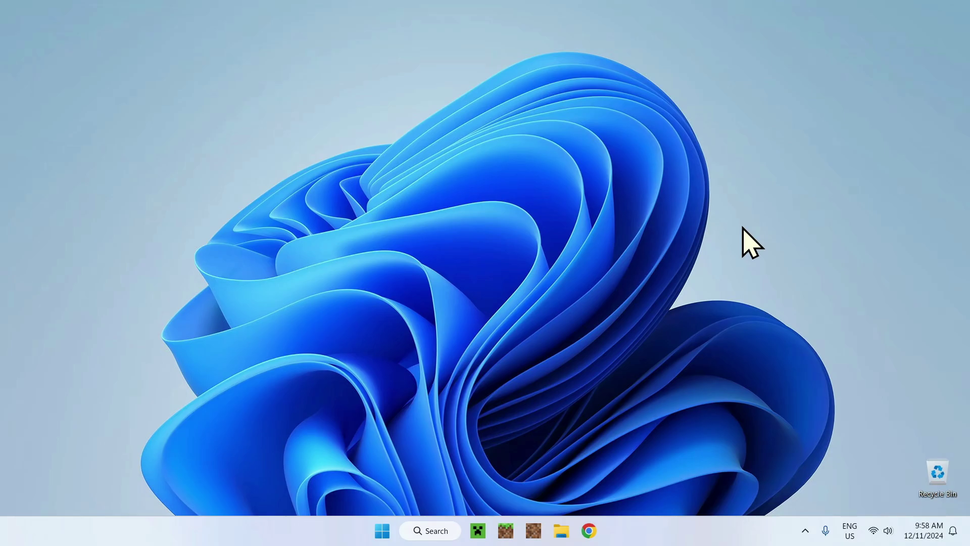
Switch to Chrome, search Google for Modrinth, and open the modrinth.com site.
left_click(589, 531)
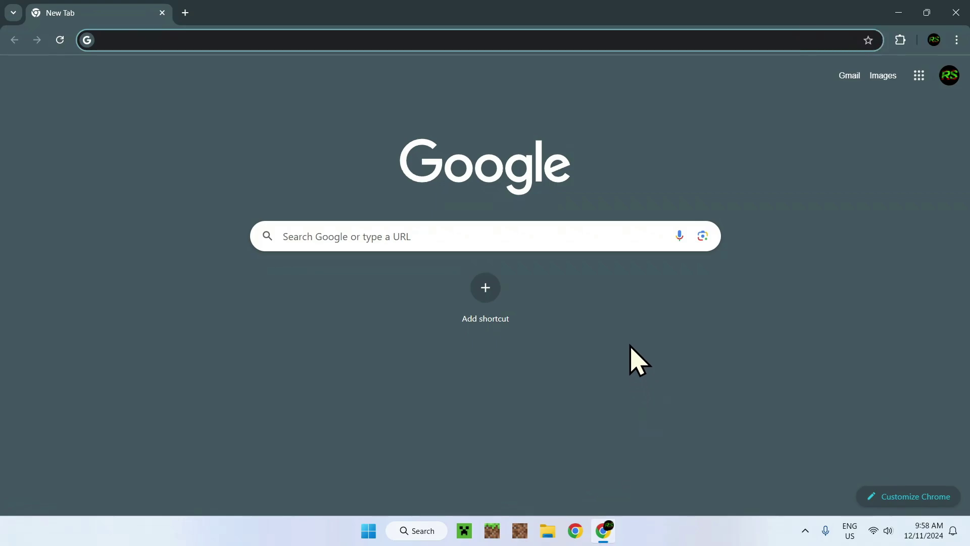
left_click(597, 236)
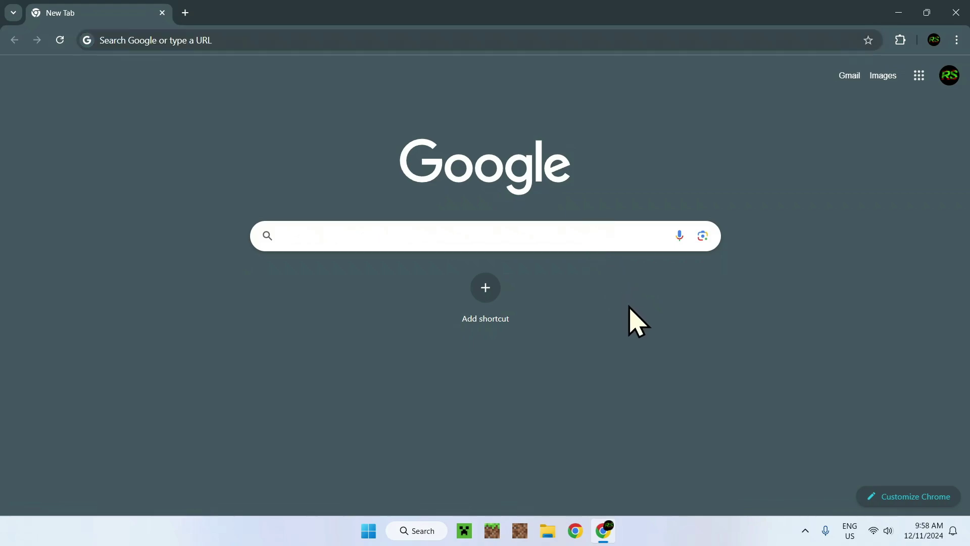
type("Modrinth")
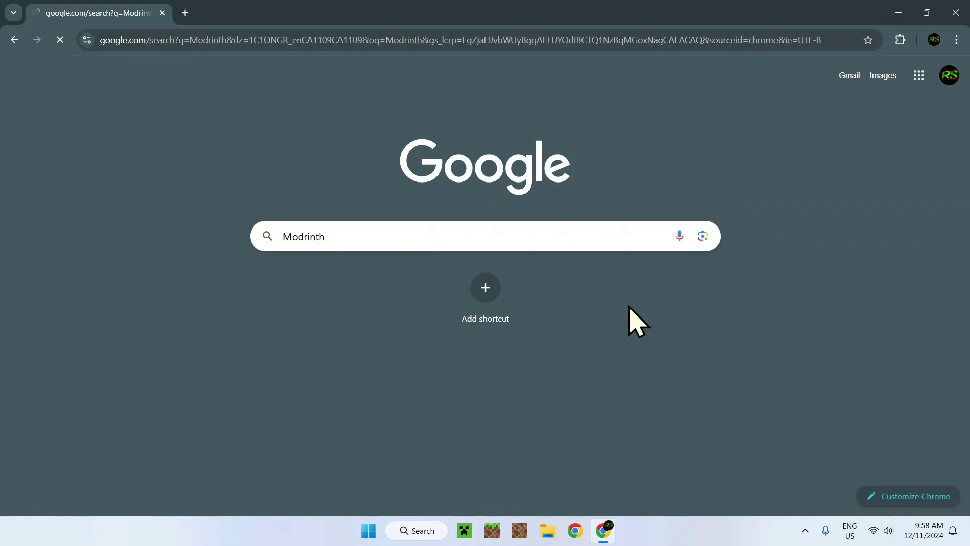
key("Return")
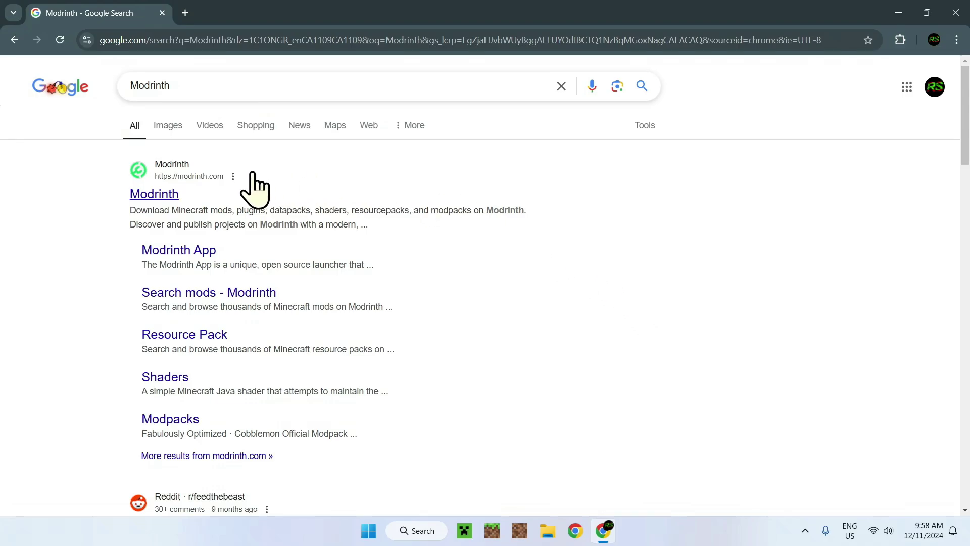
left_click(153, 196)
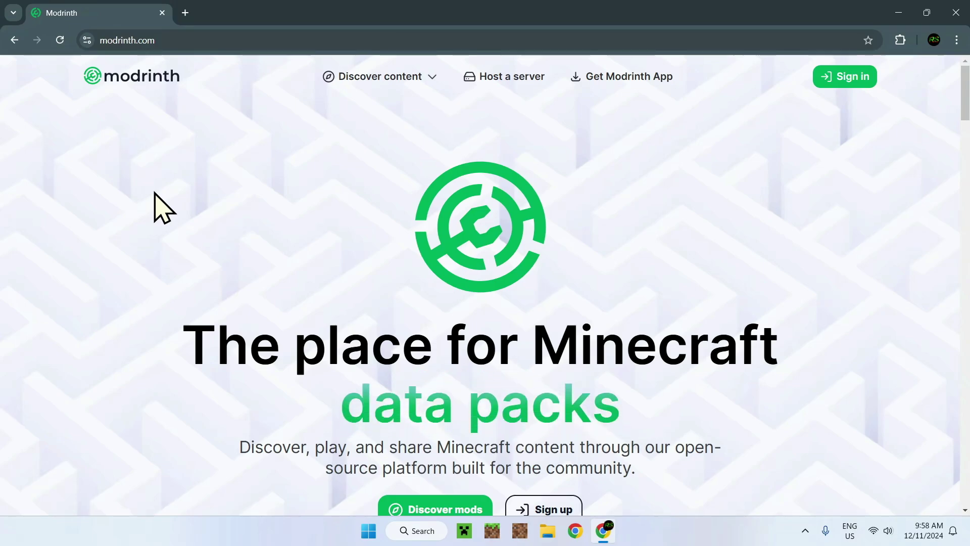
Find BSL Shaders among Modrinth's shaders and download its version v8.4.01.1.
left_click(368, 84)
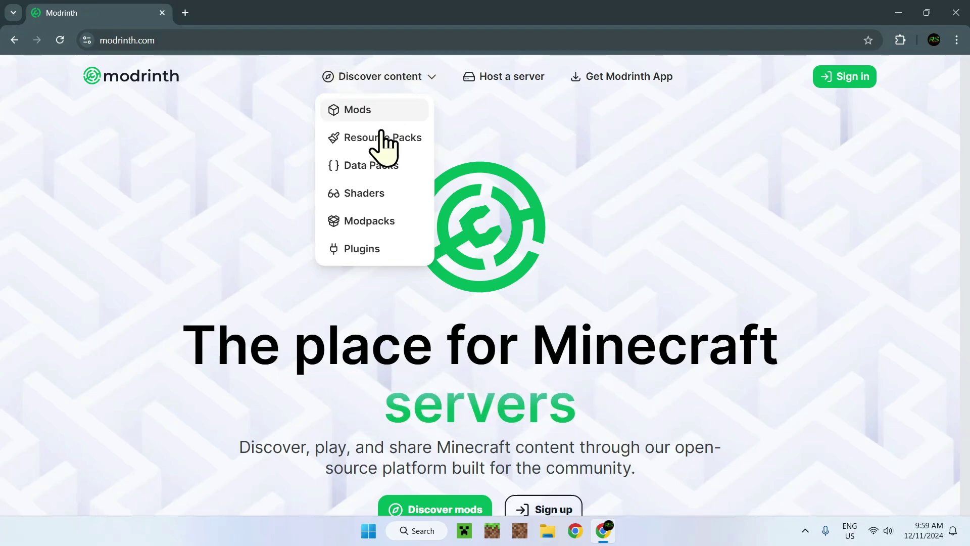
left_click(380, 208)
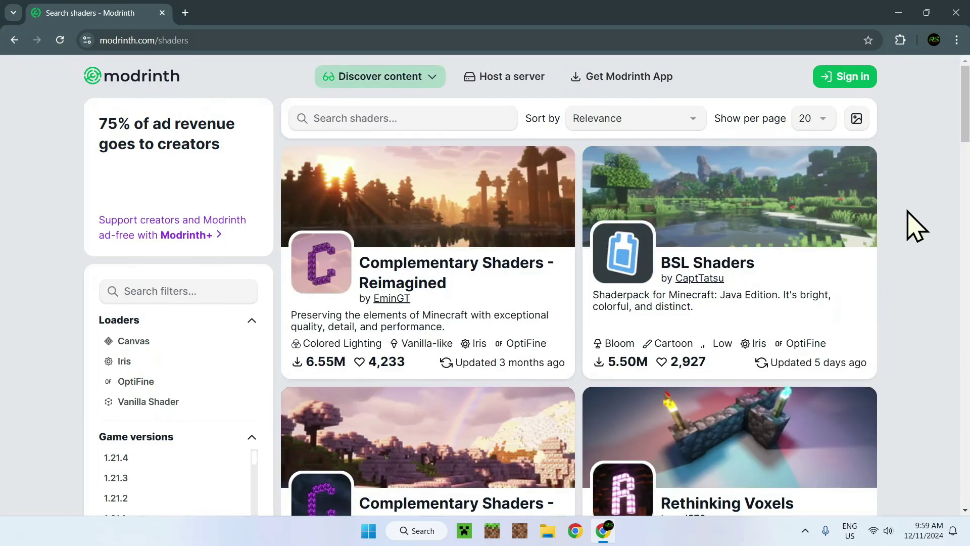
left_click(702, 259)
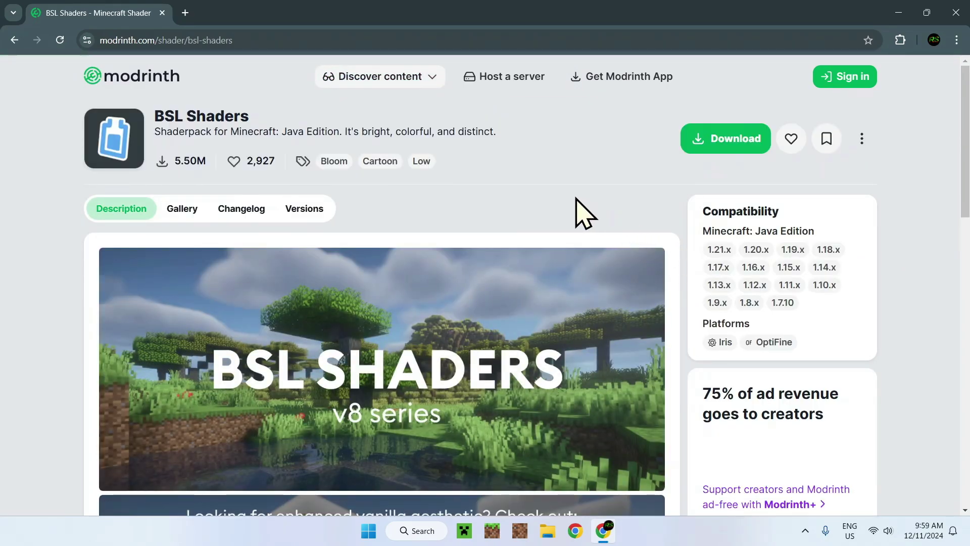
left_click(304, 209)
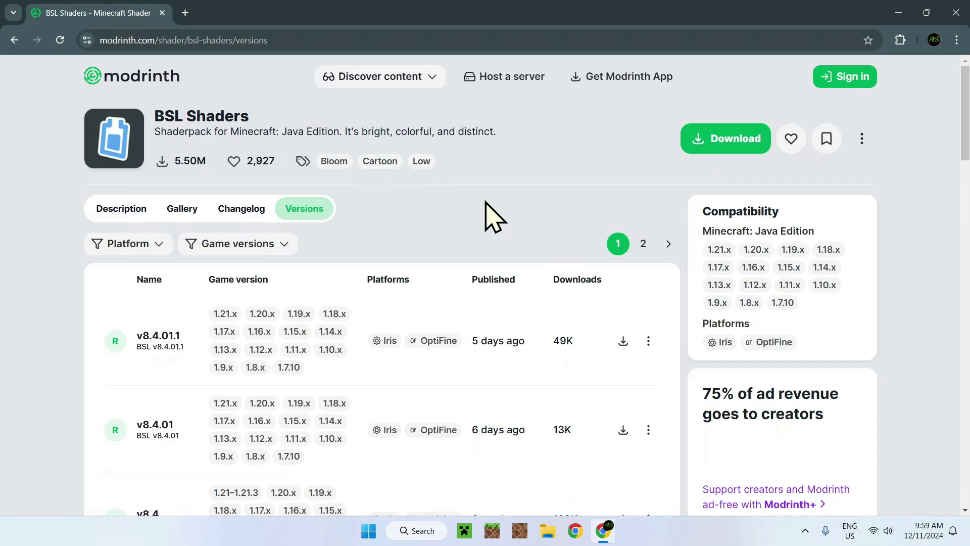
left_click(623, 341)
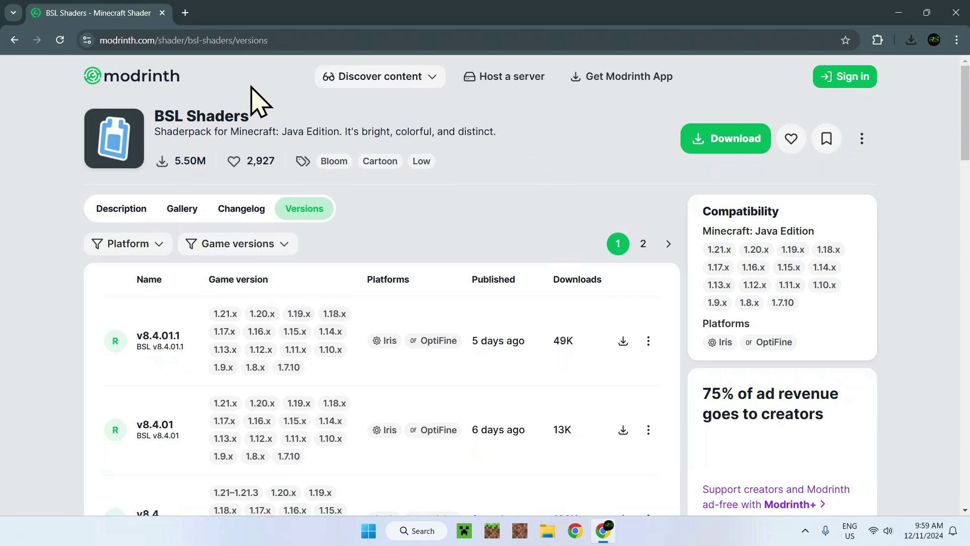
Search Google for "Iris Minecraft" in a new browser tab.
left_click(185, 12)
left_click(369, 238)
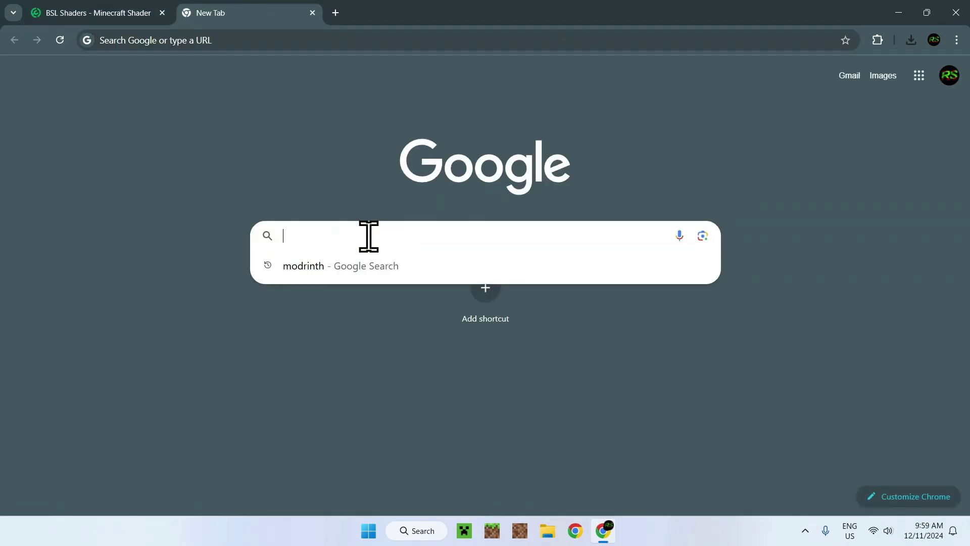
type("l")
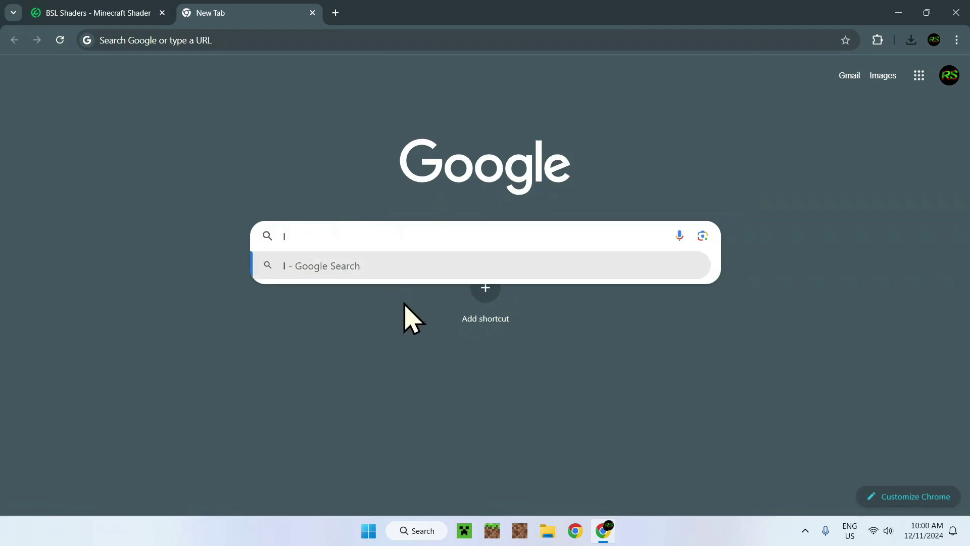
type("ris Minecraft")
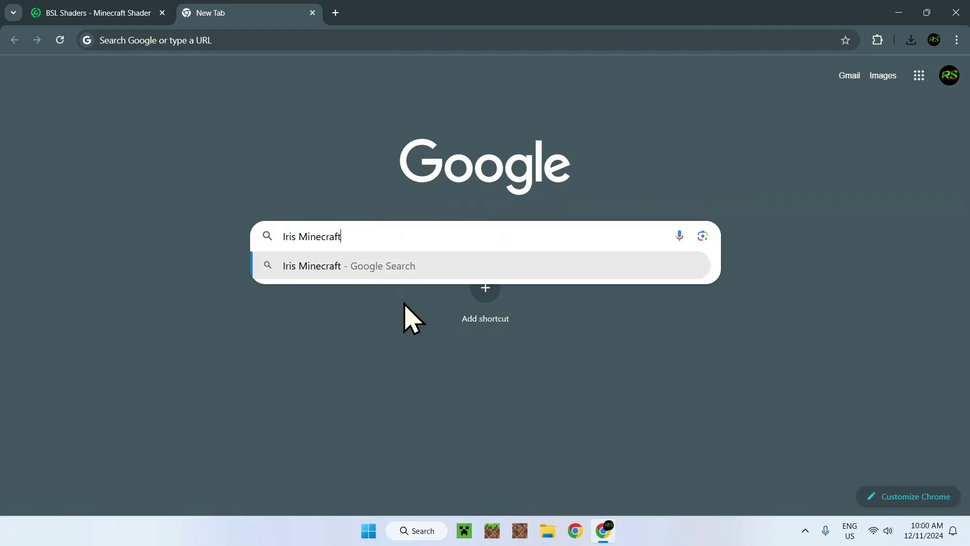
key("Return")
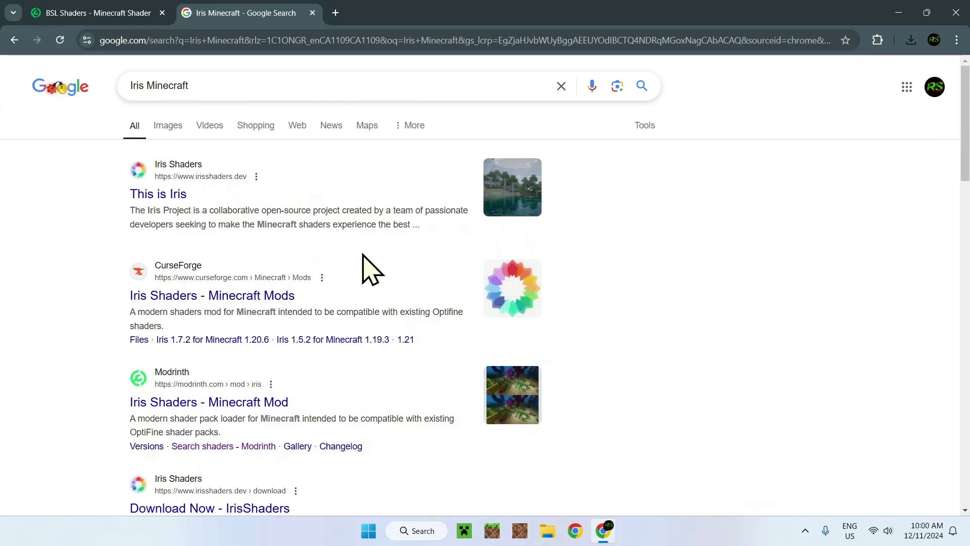
Open the official Iris Shaders site and download the Iris installer as the universal JAR.
left_click(160, 198)
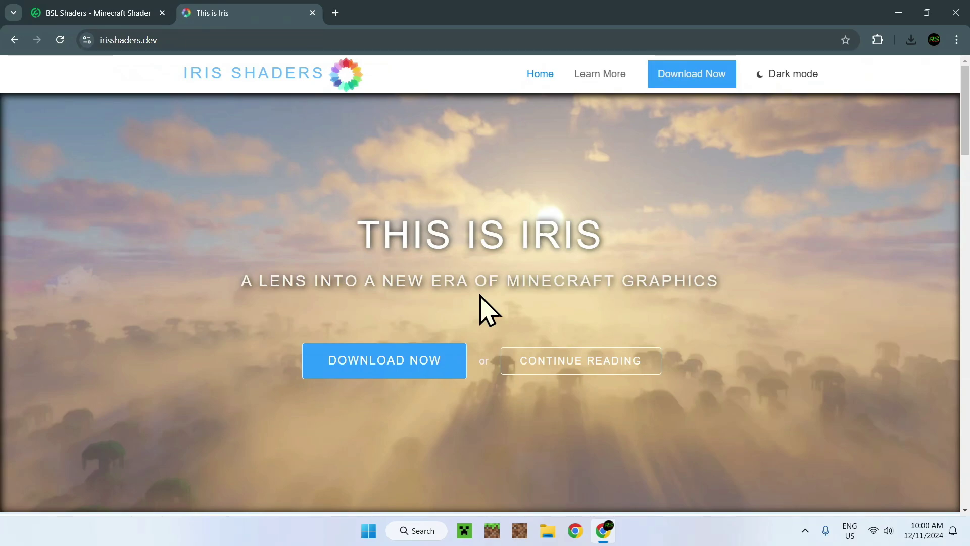
left_click(374, 364)
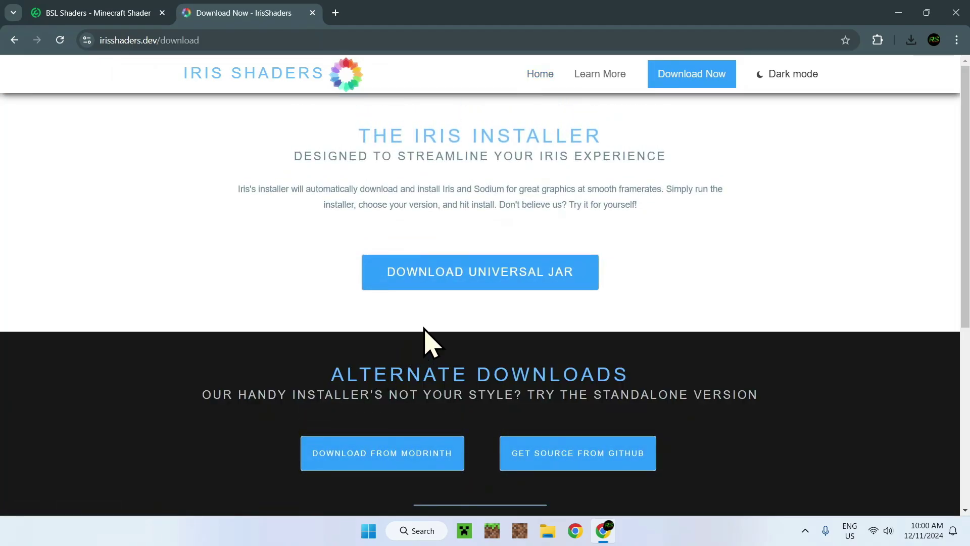
left_click(480, 286)
Search for "Java For Windows" in a new tab, view the java.com download page, and close the browser.
left_click(335, 13)
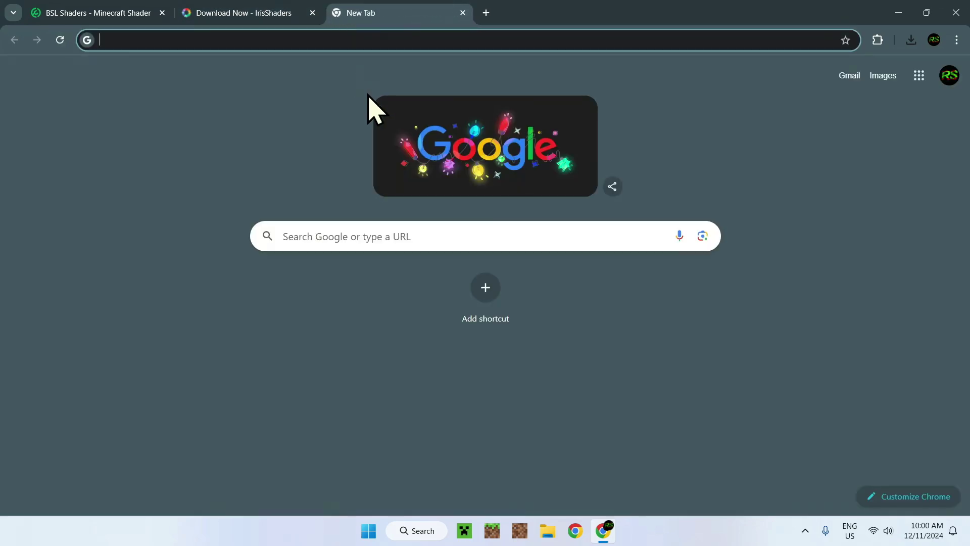
left_click(413, 233)
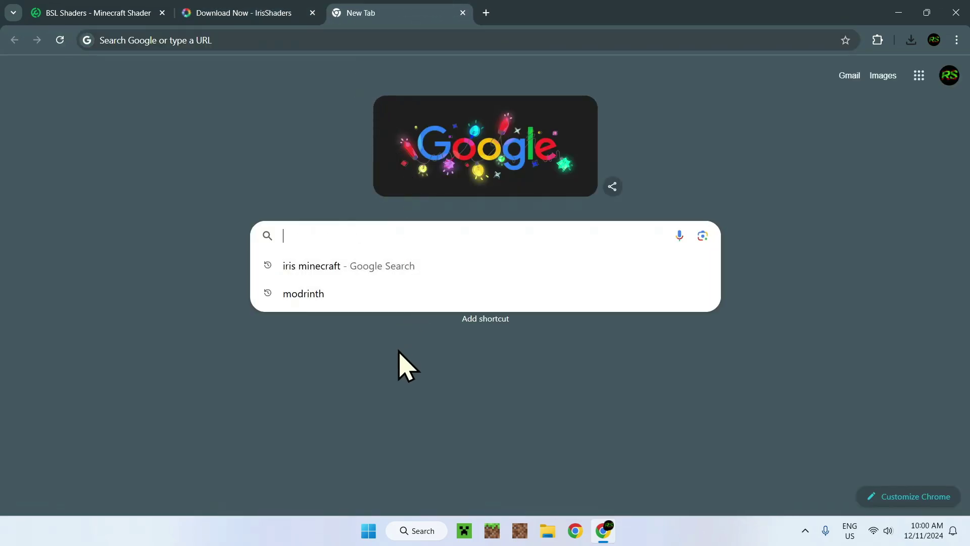
type("Java F")
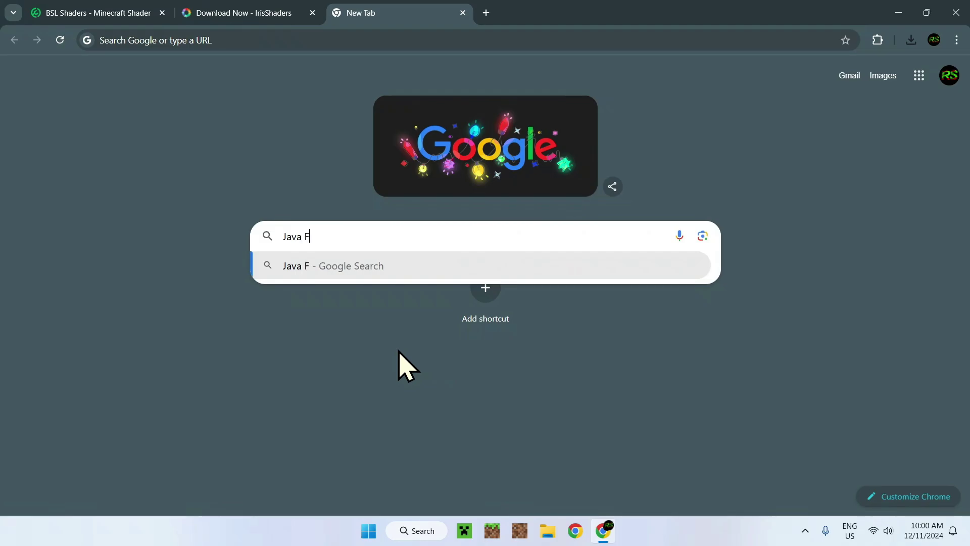
type("or Windows")
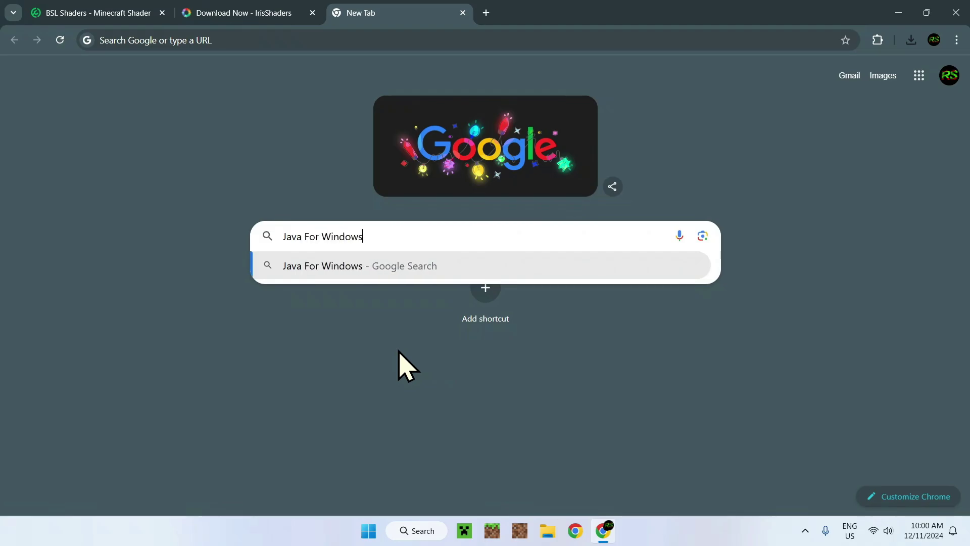
key("Return")
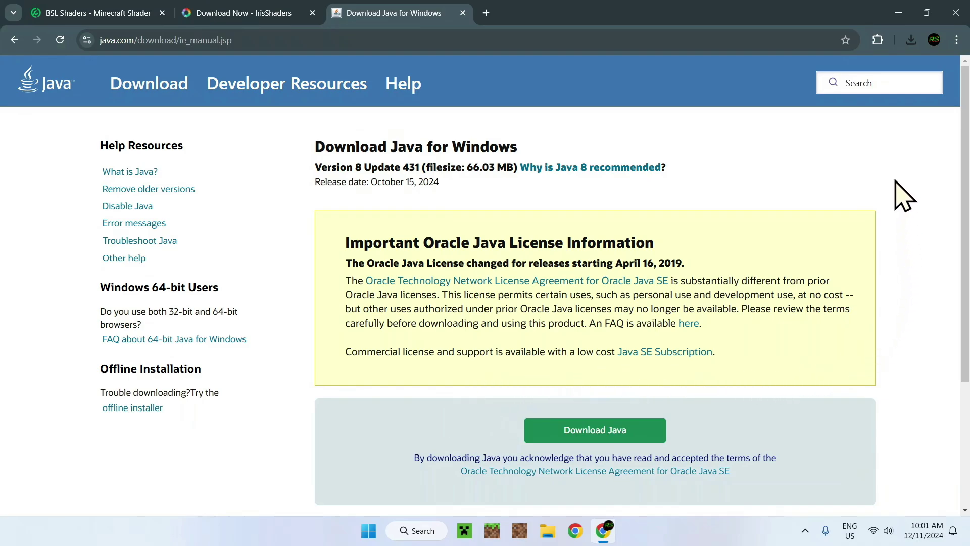
left_click(955, 12)
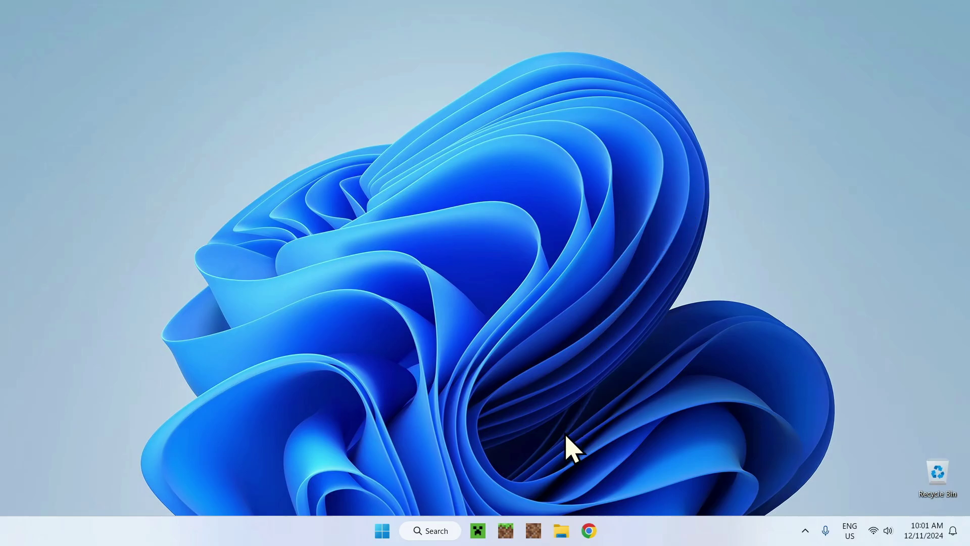
Run Iris-Installer-3.2.1.jar from the Downloads folder and install Iris Only for game version 1.21.4 into .minecraft.
left_click(561, 530)
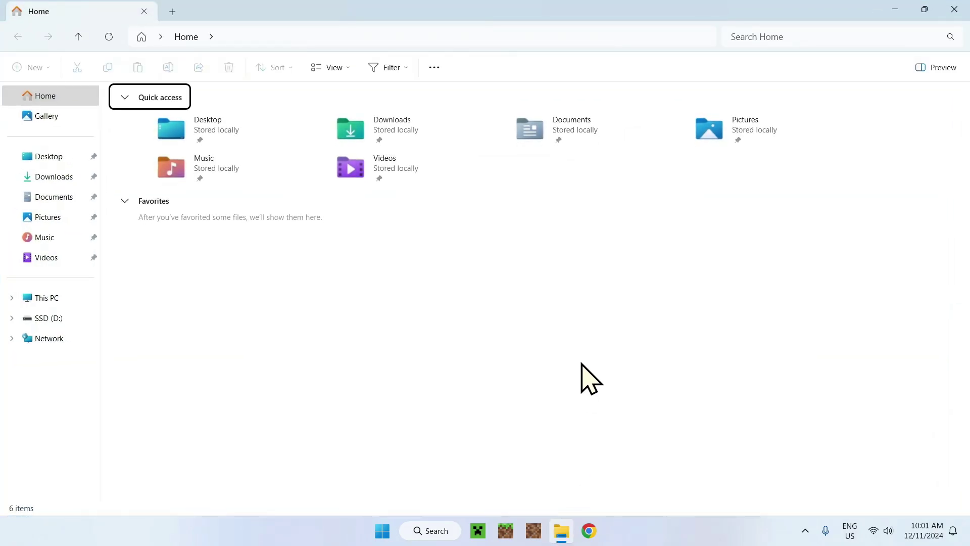
left_click(44, 178)
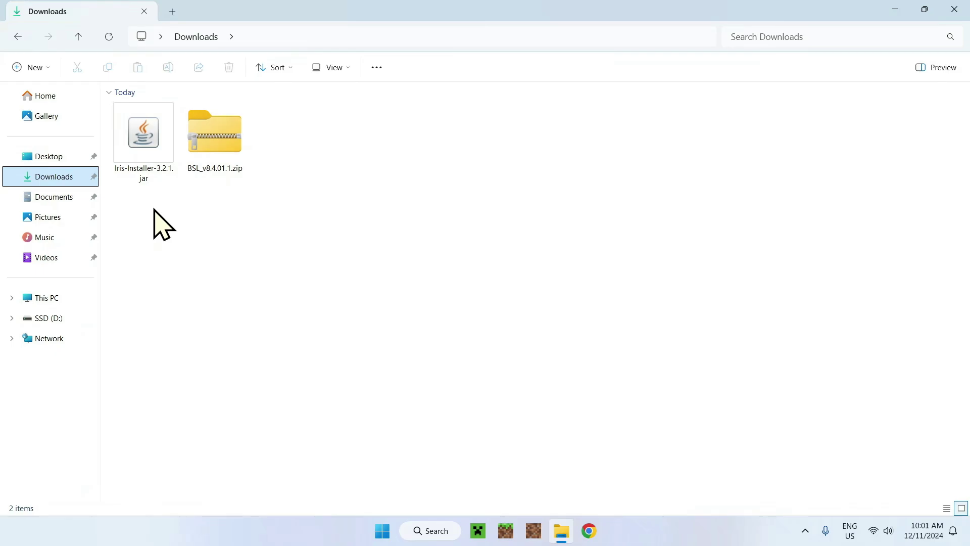
left_click(133, 160)
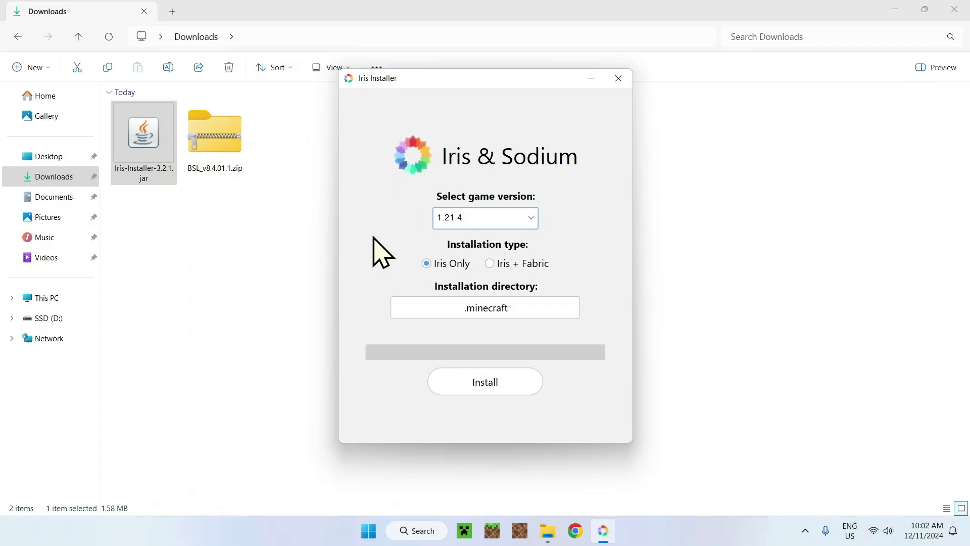
left_click(485, 383)
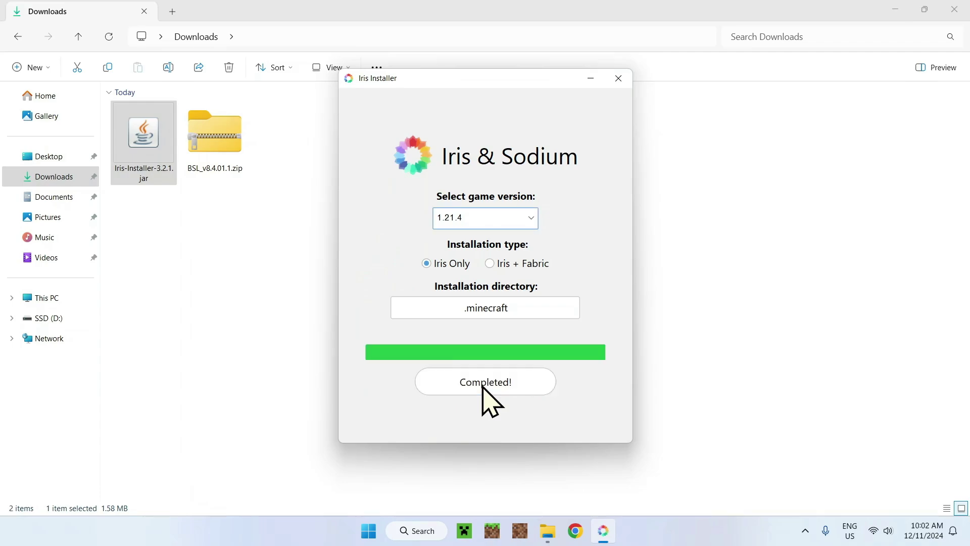
left_click(617, 82)
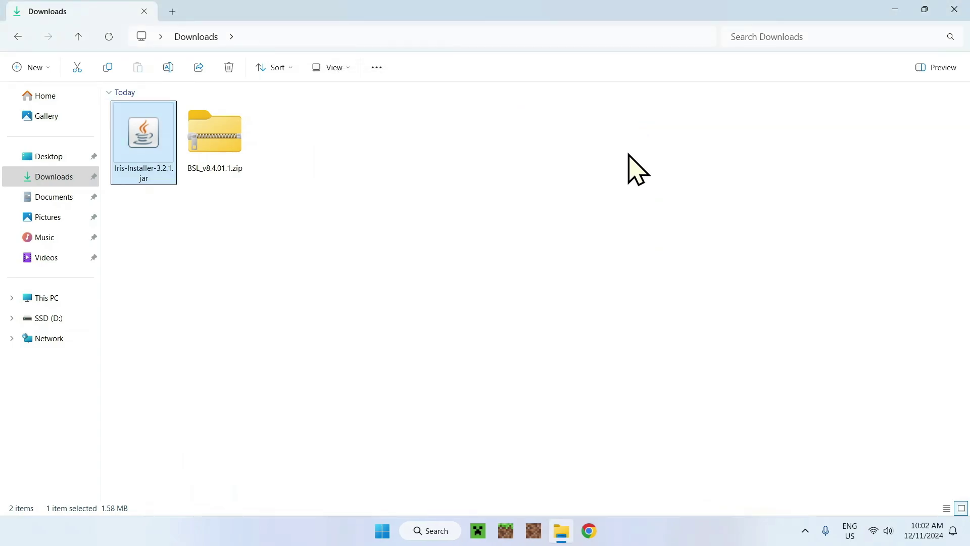
left_click(950, 17)
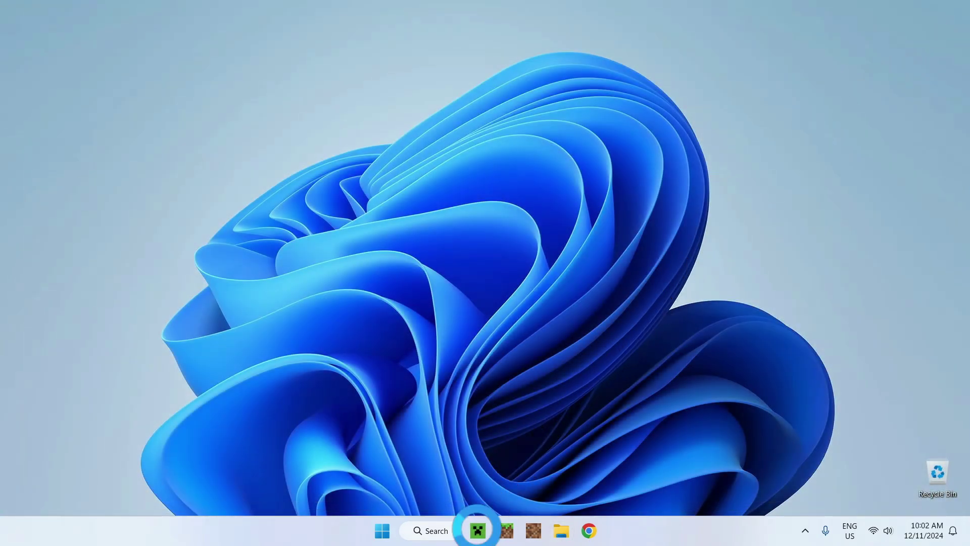
Switch to the Minecraft Launcher and open the game folder of the Iris & Sodium for 1.21.4 installation.
left_click(478, 530)
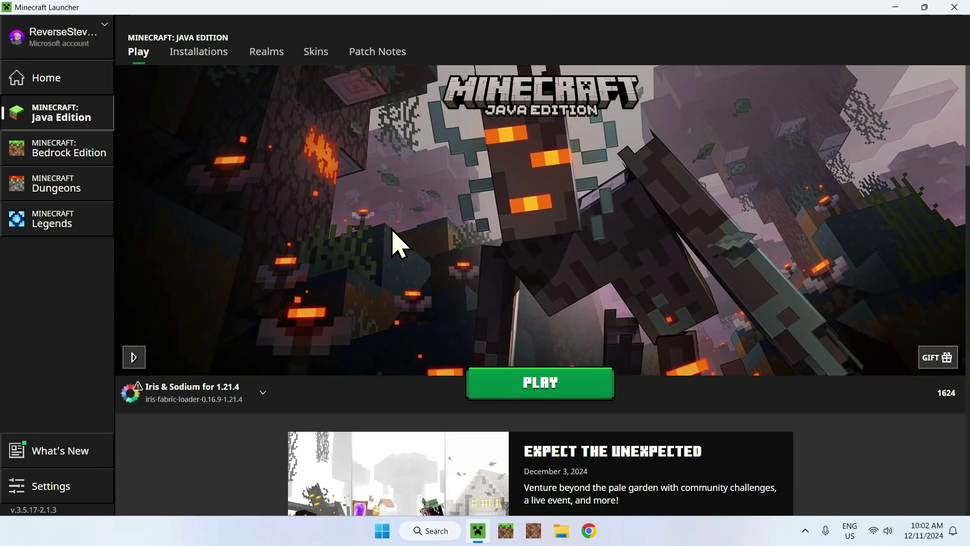
left_click(200, 58)
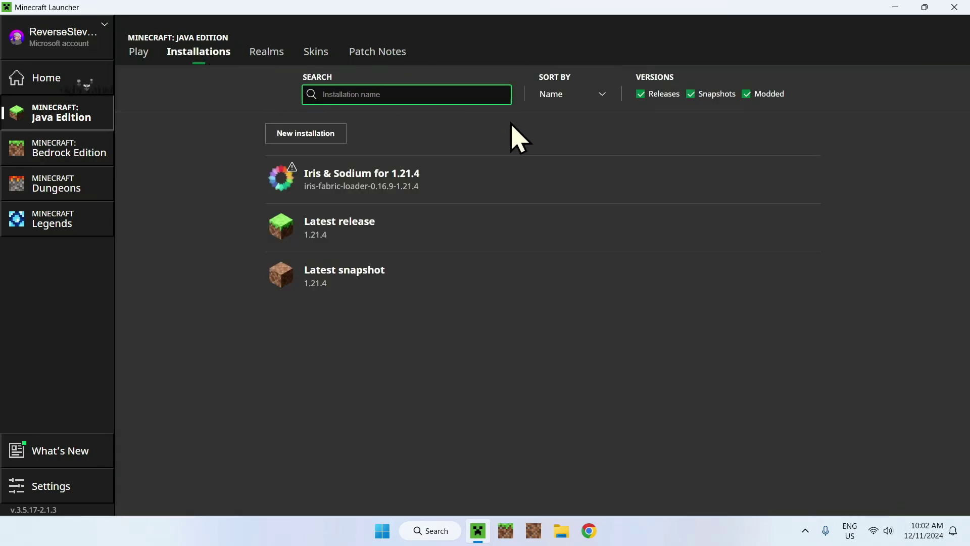
mouse_move(791, 179)
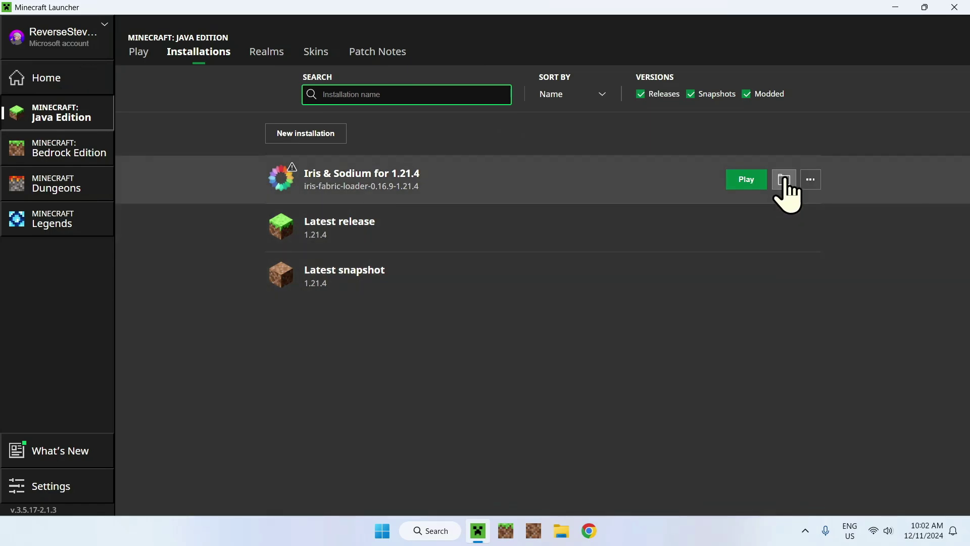
left_click(785, 178)
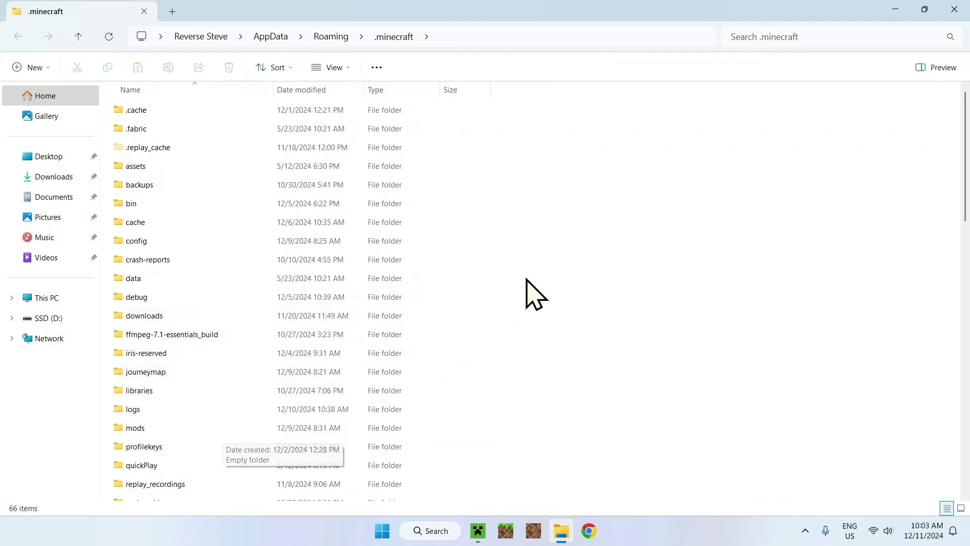
left_click(954, 9)
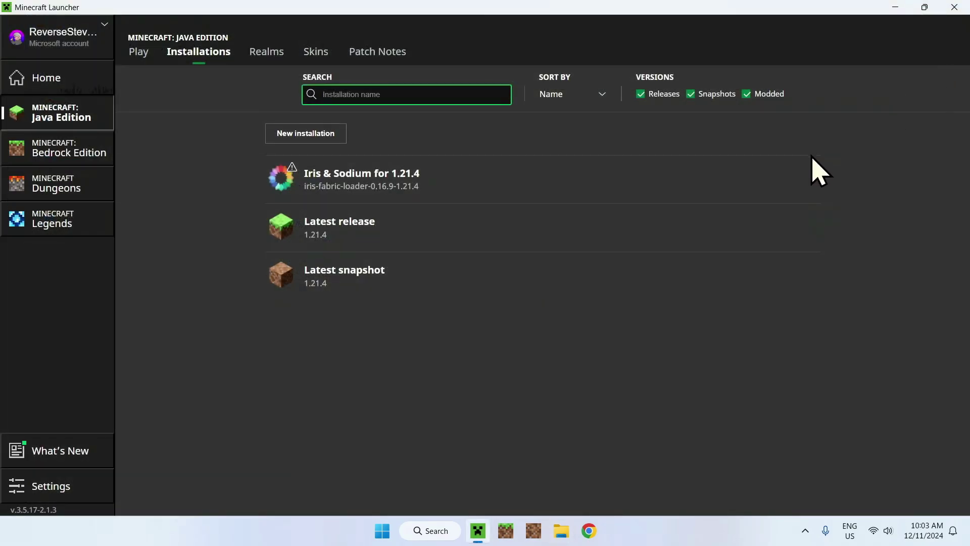
left_click(784, 179)
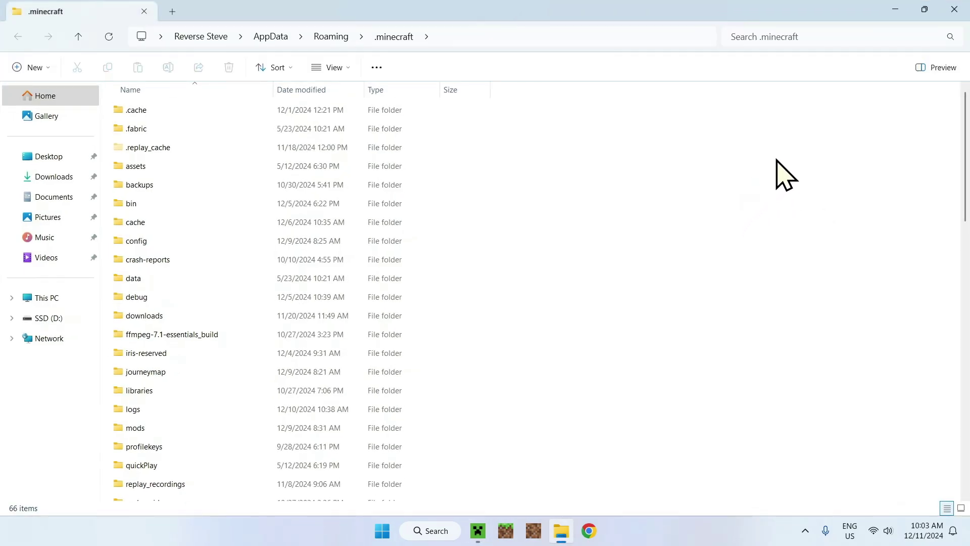
key("alt+F4")
left_click(784, 181)
scroll(636, 130, "down", 3)
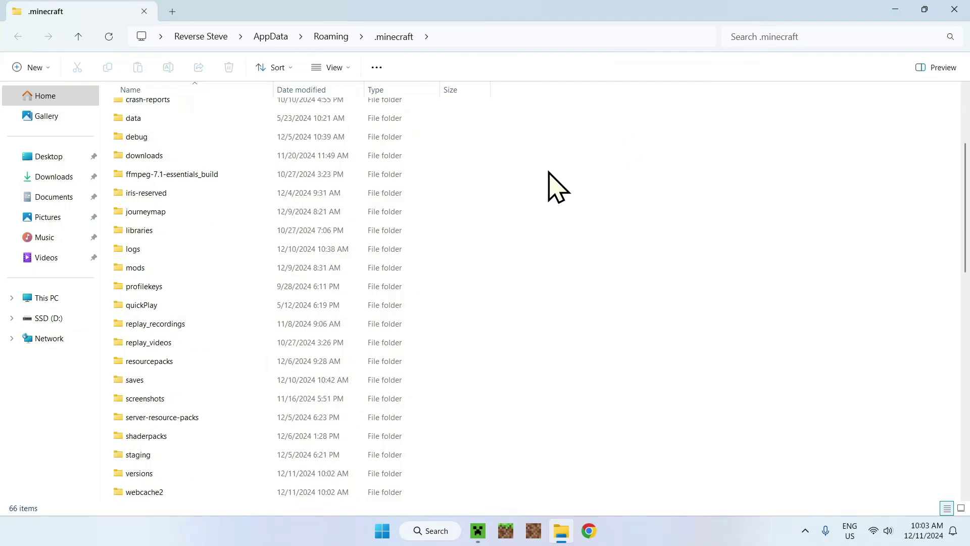
Copy BSL_v8.4.01.1.zip from the Downloads folder into the shaderpacks folder inside .minecraft.
double_click(198, 442)
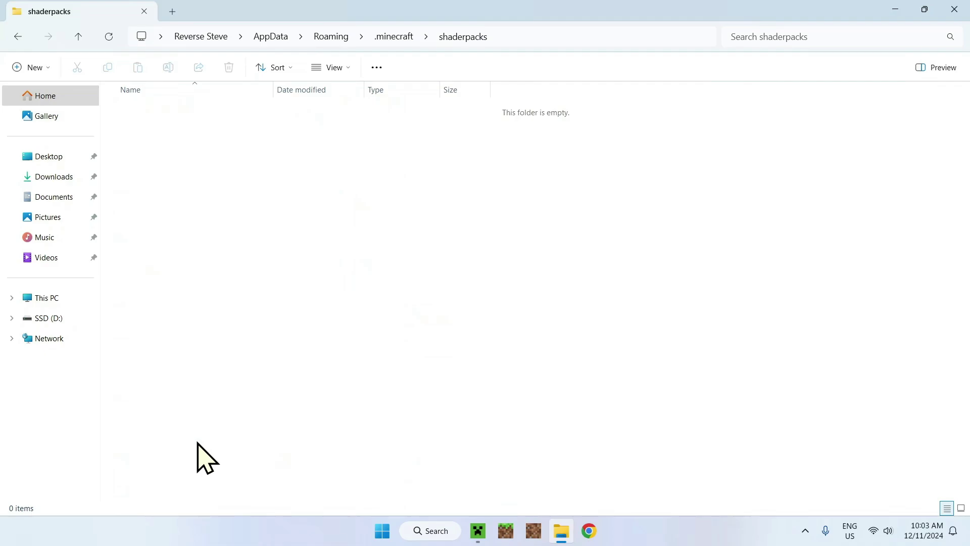
left_click(51, 178)
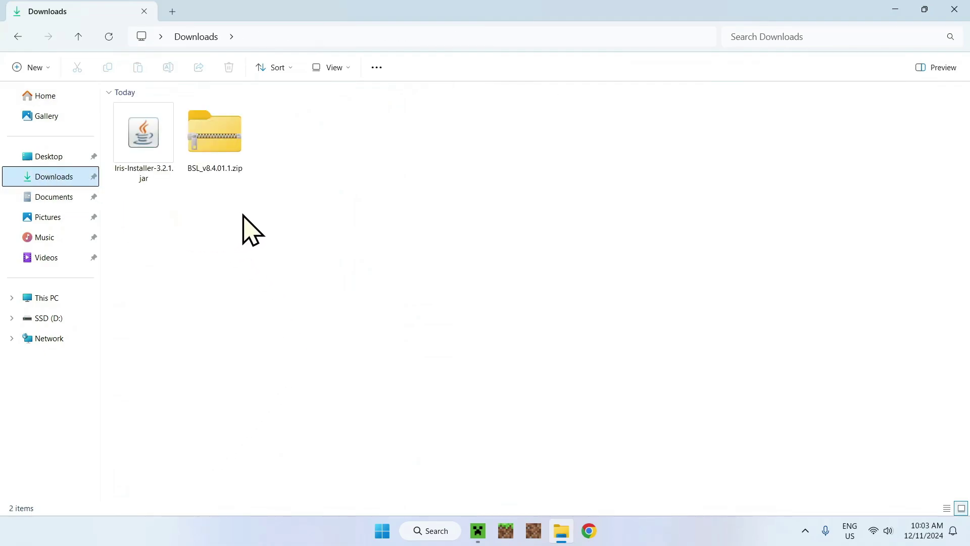
left_click(236, 157)
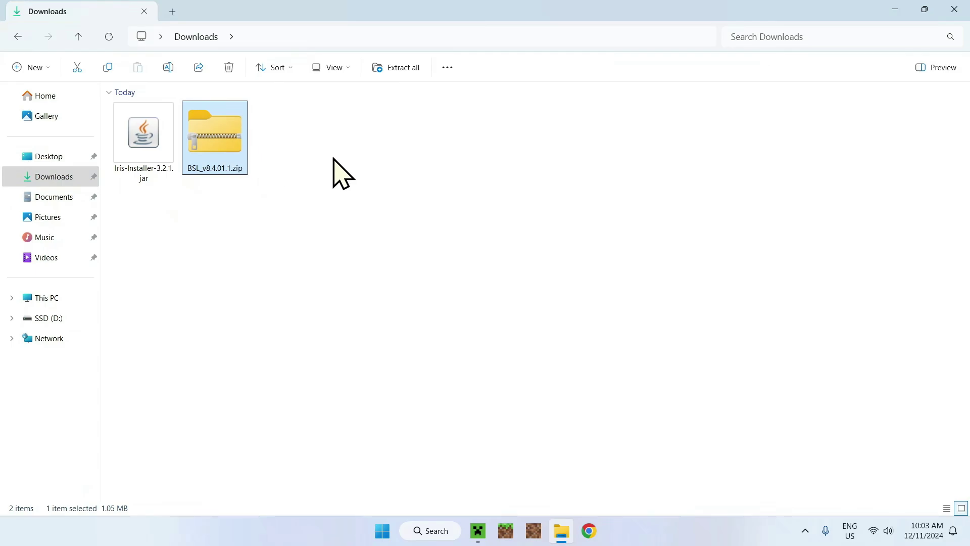
left_click(109, 74)
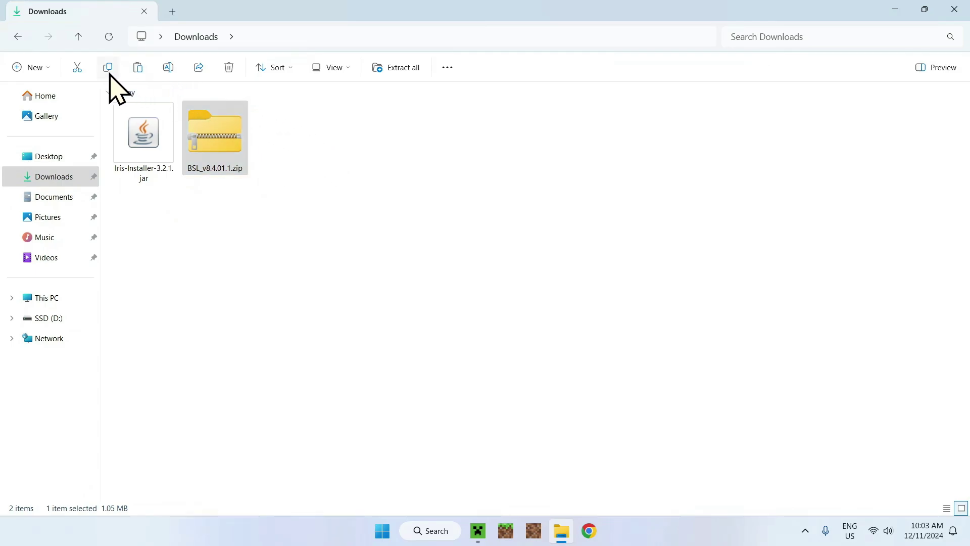
left_click(17, 41)
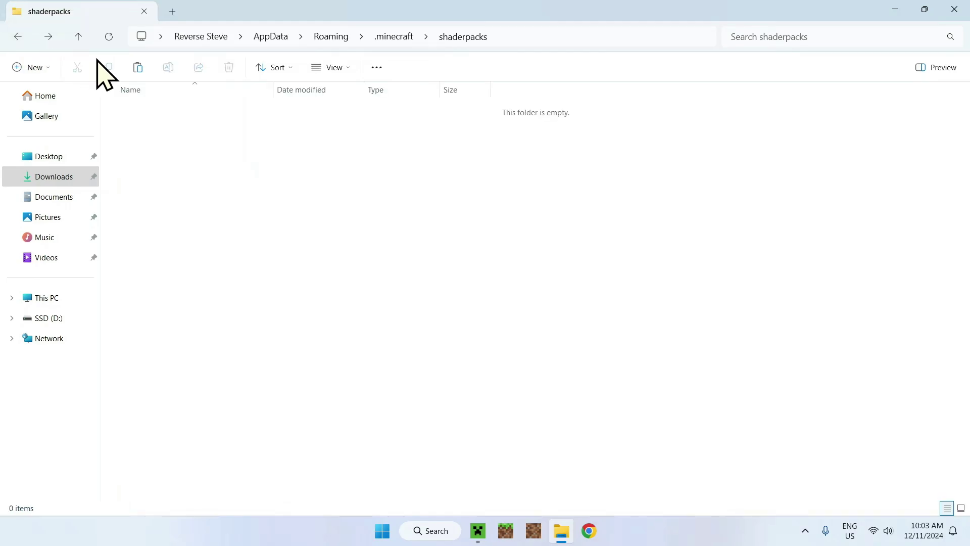
left_click(137, 69)
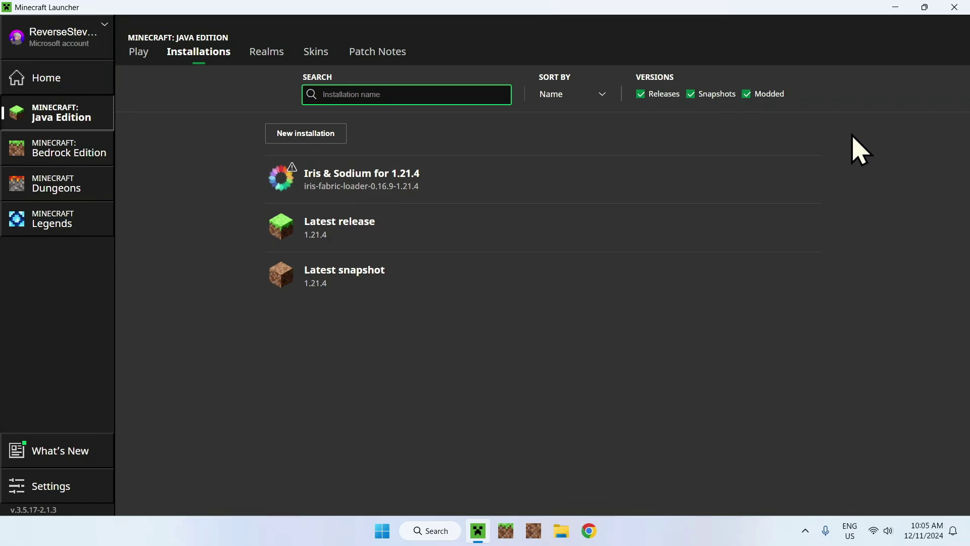
Switch to the Minecraft Launcher, start the game with Iris & Sodium for 1.21.4, and maximize the game window.
left_click(135, 54)
mouse_move(165, 407)
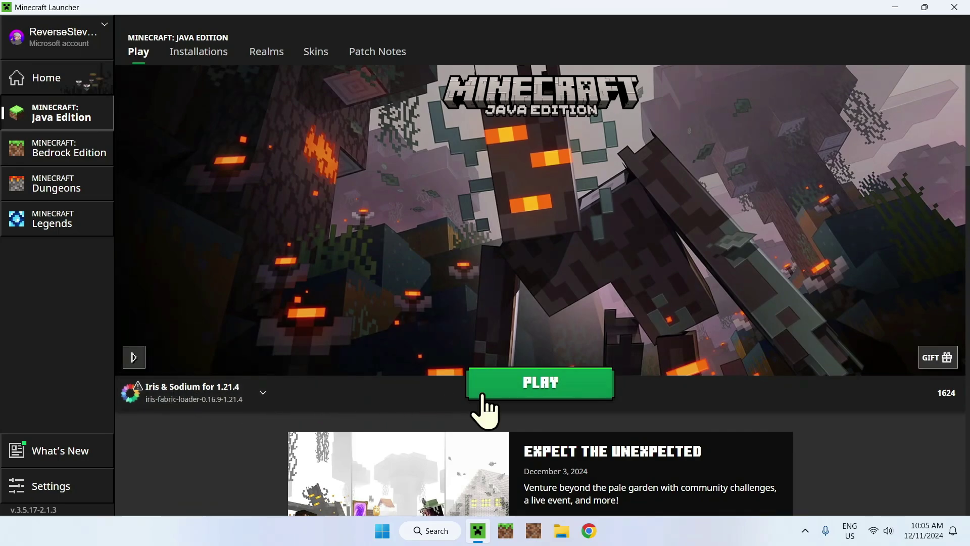
left_click(542, 408)
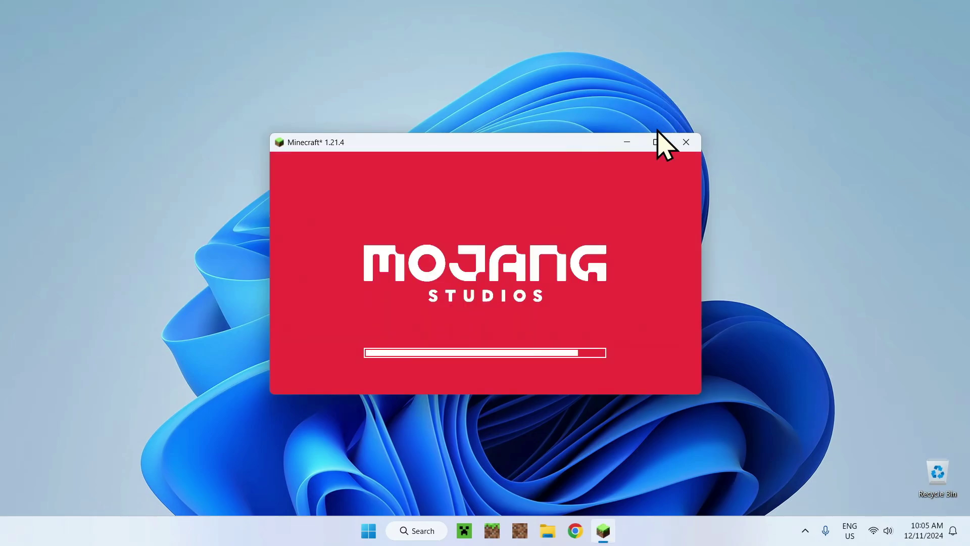
left_click(657, 142)
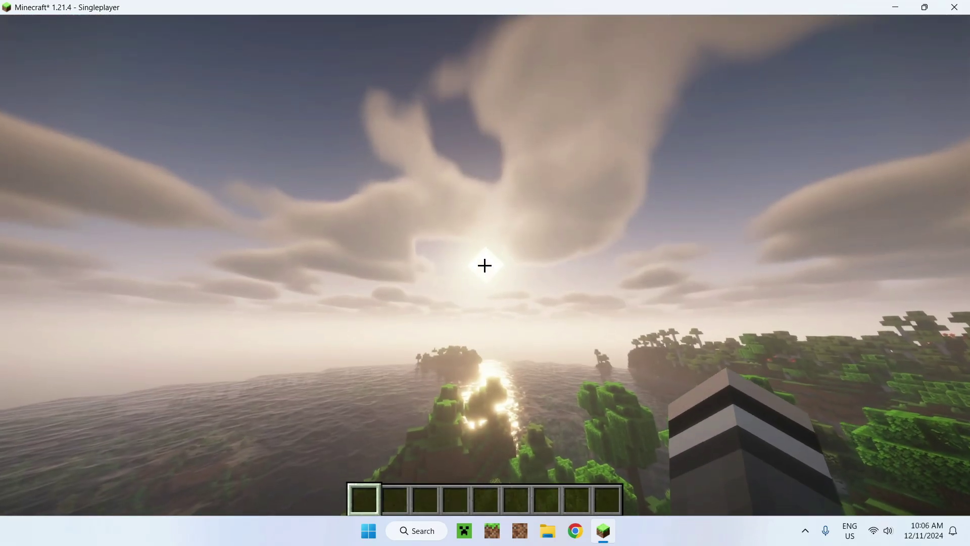
left_click(485, 265)
left_click(485, 265)
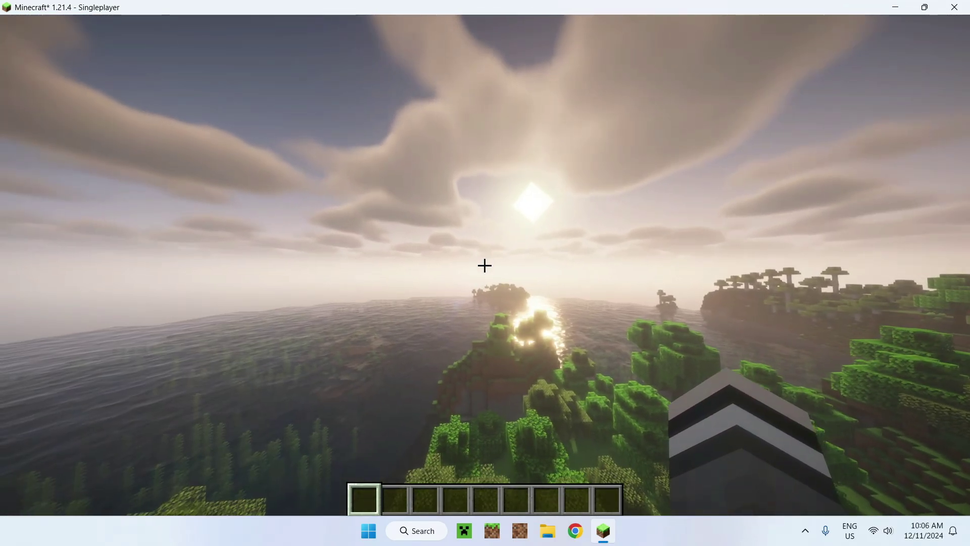
key("Escape")
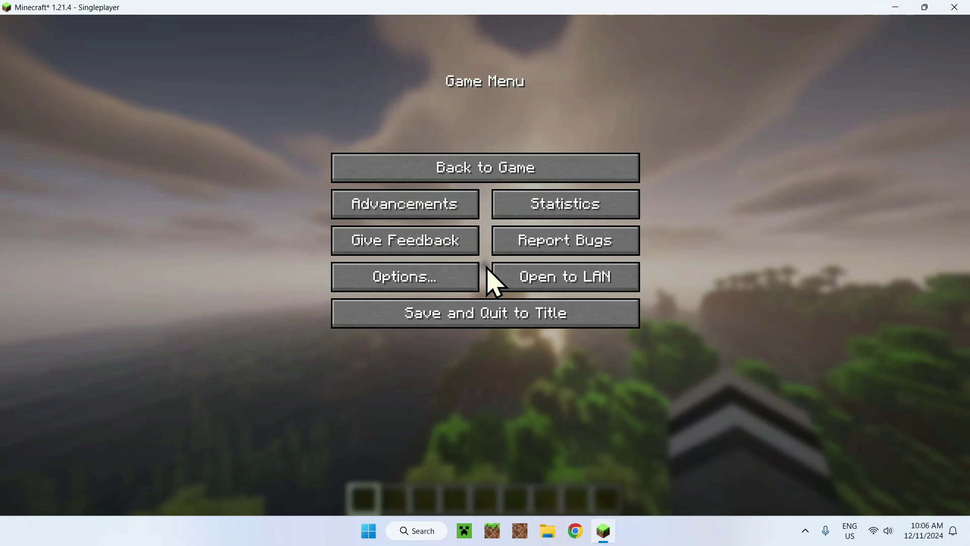
key("Escape")
key("Escape")
key("Escape")
Disable shaders in the Shader Packs video settings, apply the change, and return to the world.
key("Escape")
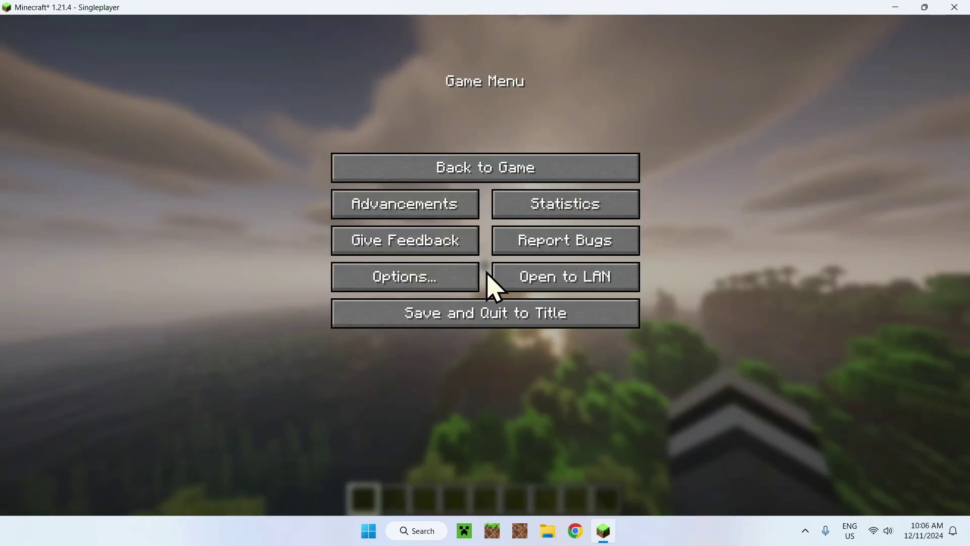
left_click(394, 285)
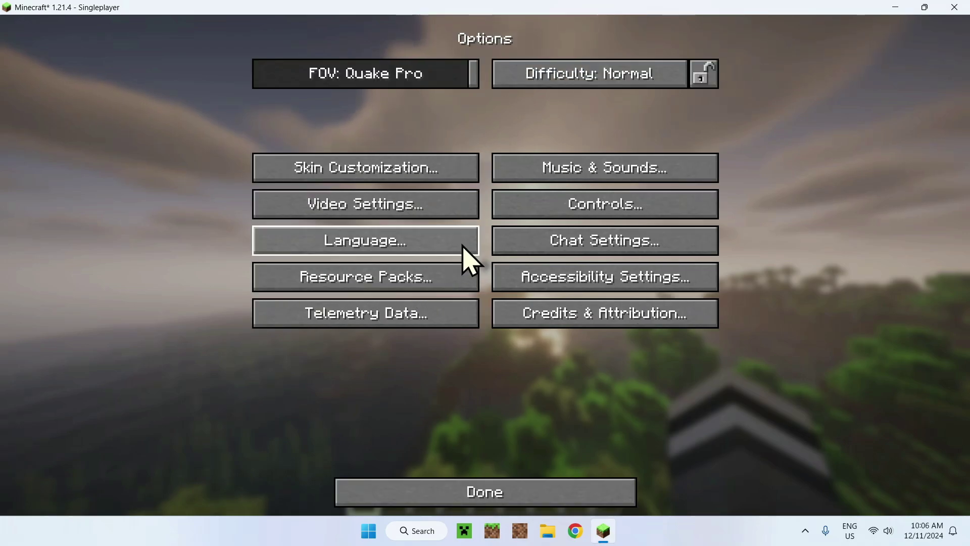
left_click(378, 219)
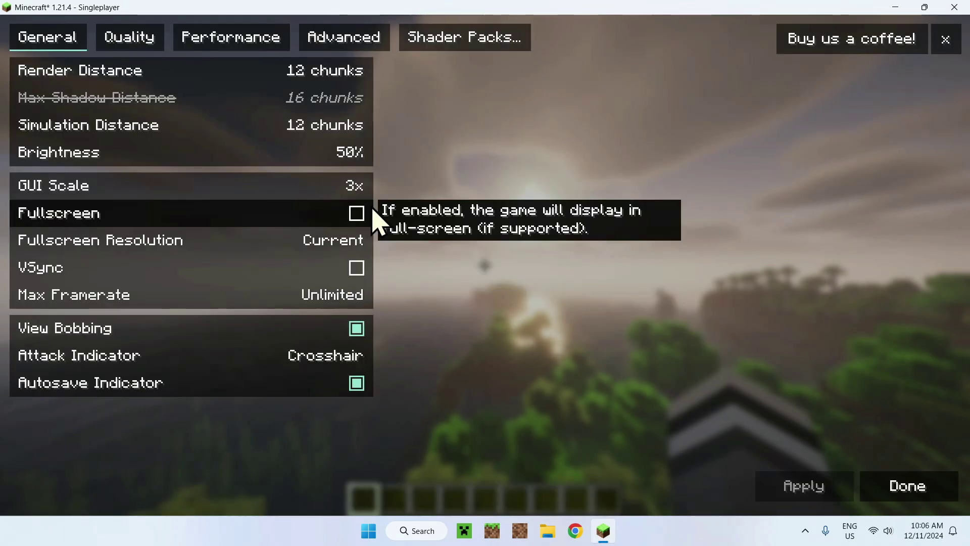
left_click(461, 50)
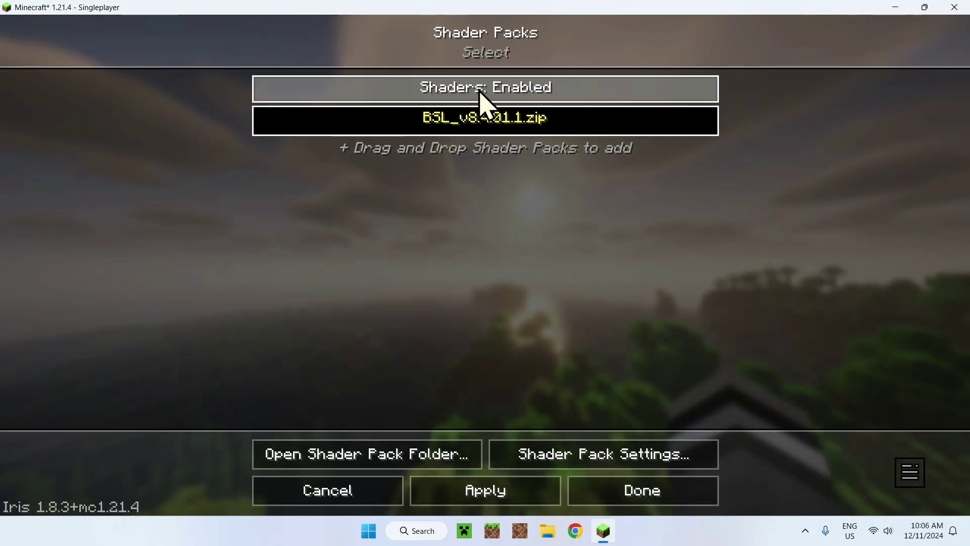
left_click(480, 92)
left_click(489, 496)
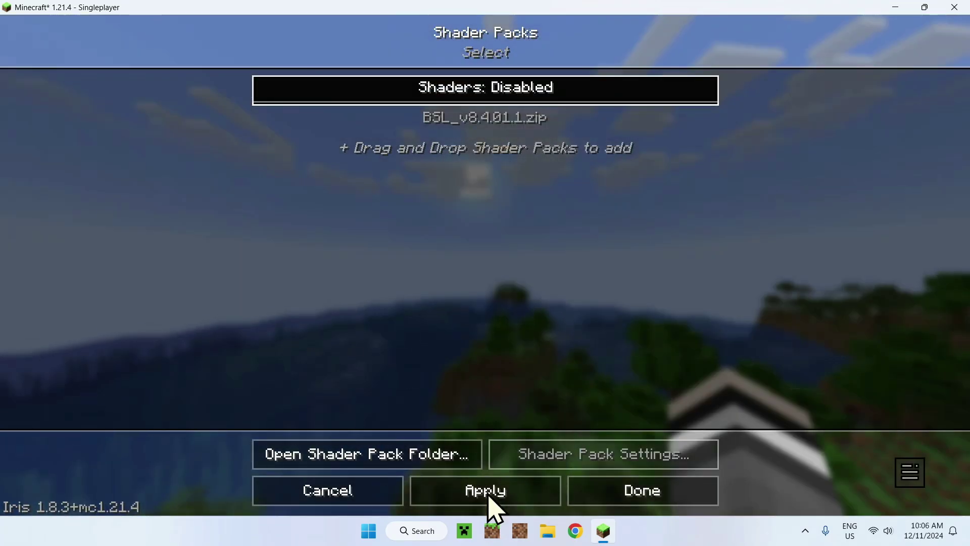
key("Escape")
key("Escape")
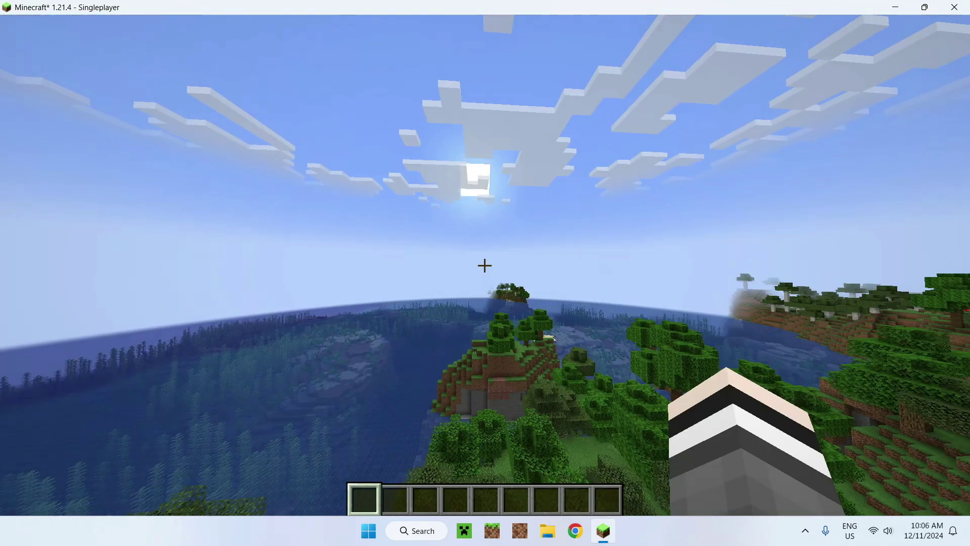
key("w")
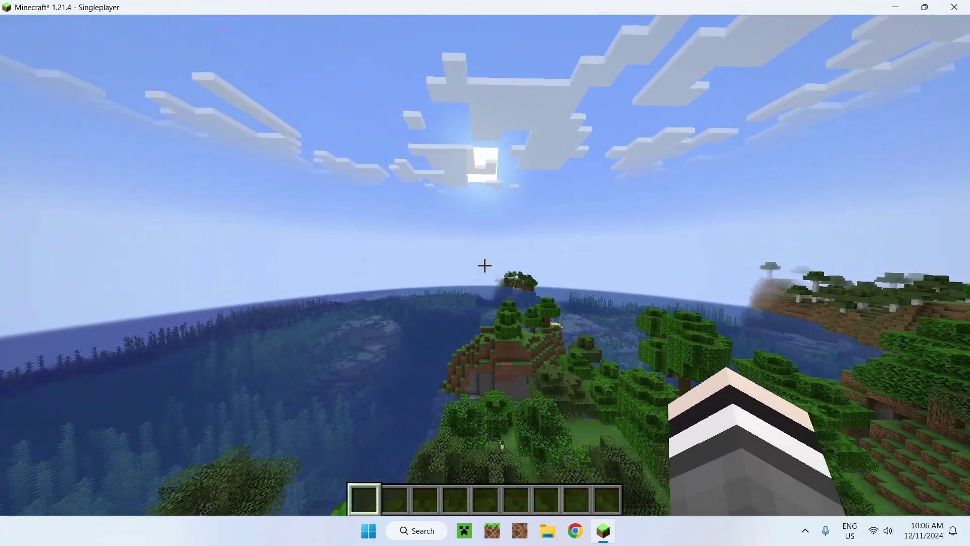
Select the BSL_v8.4.01.1.zip shader pack in the video settings, apply it, and return to the world.
key("Escape")
left_click(450, 281)
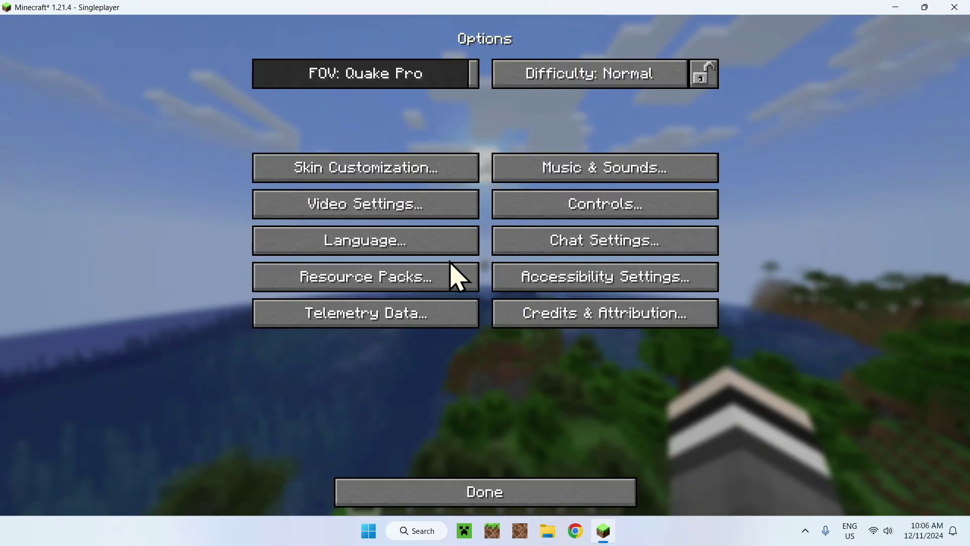
left_click(393, 206)
left_click(443, 38)
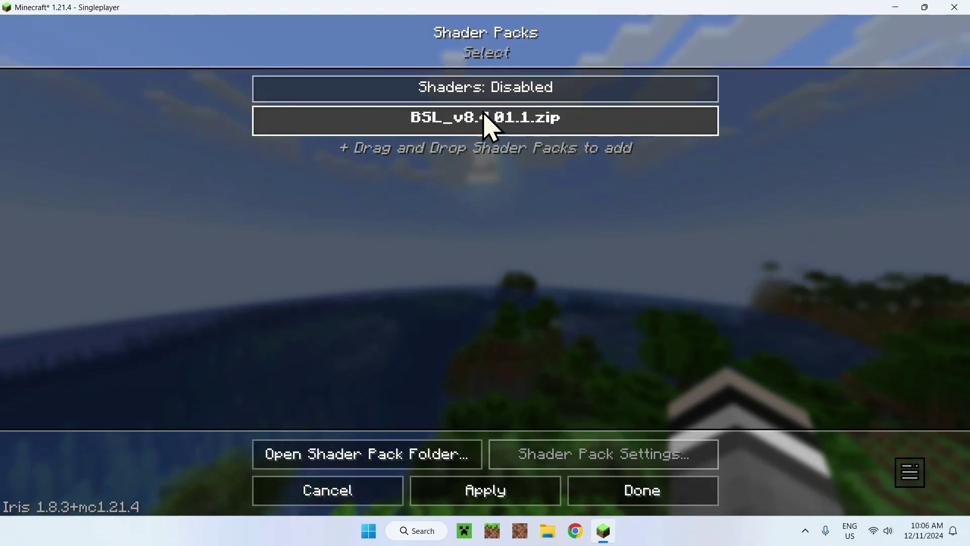
left_click(492, 124)
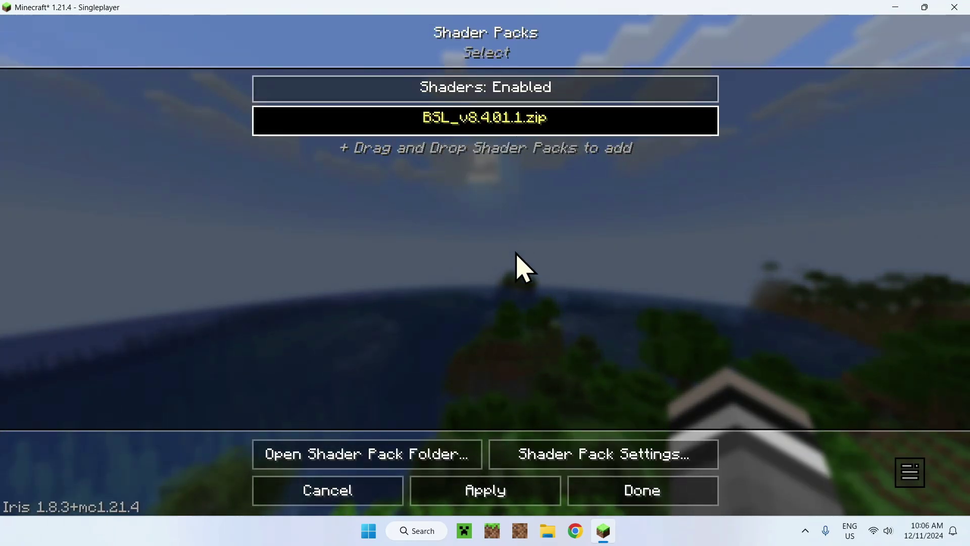
left_click(489, 498)
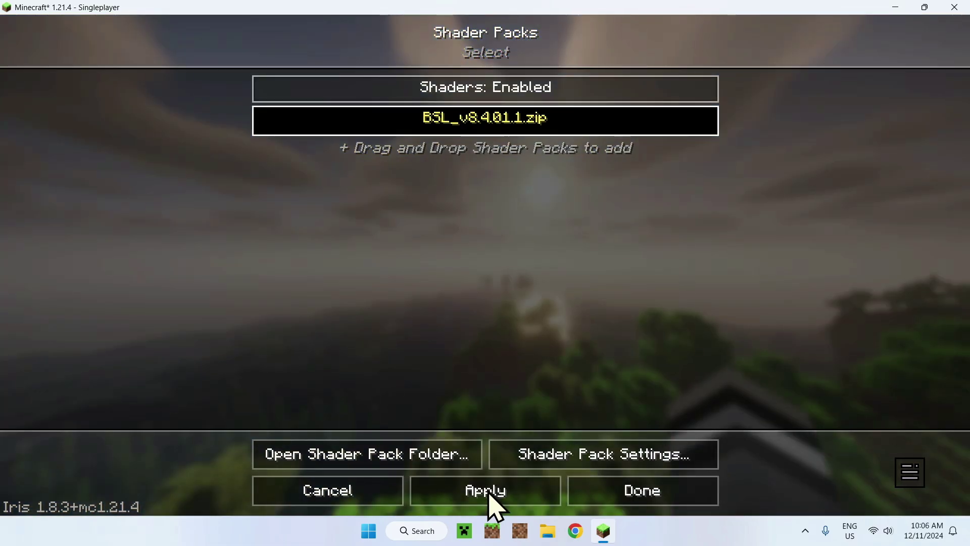
left_click(597, 500)
key("Escape")
key("Escape")
key("Escape")
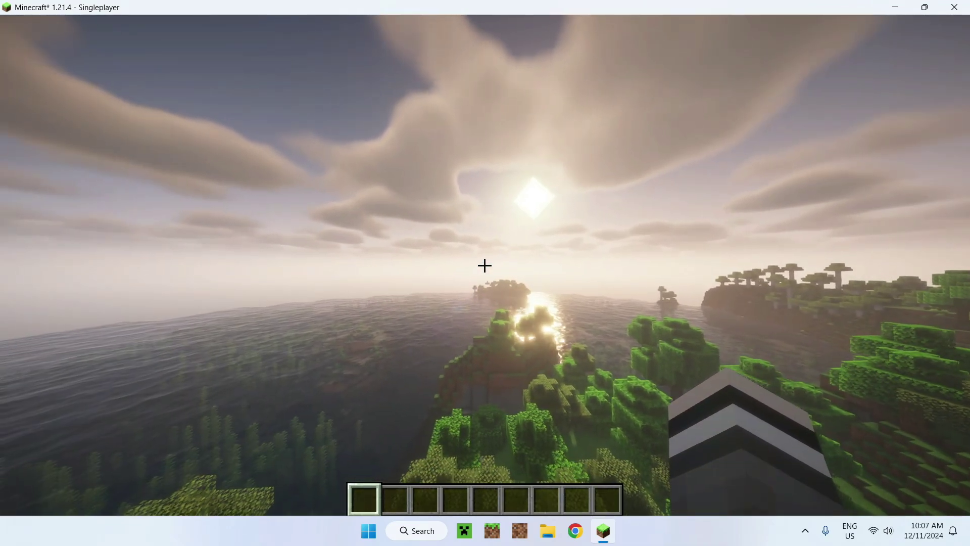
Switch the camera to the front-facing third-person view to examine the shaders around the character.
key("F5")
key("F5")
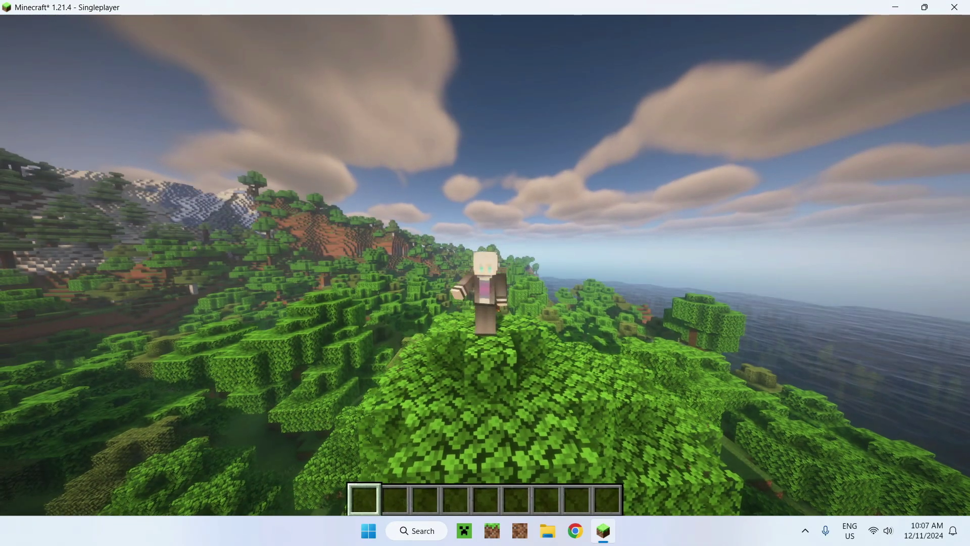